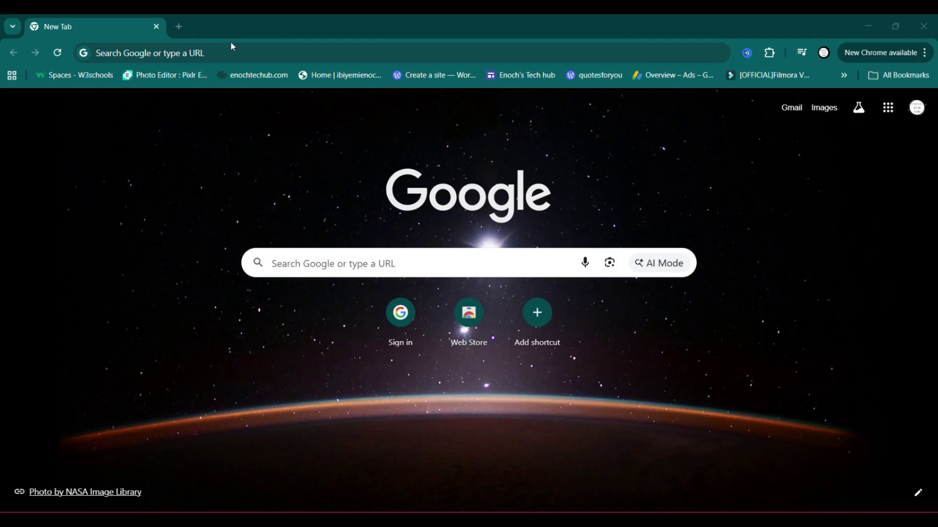
Step: Search the web for "anaconda download"
left_click(230, 51)
type("a")
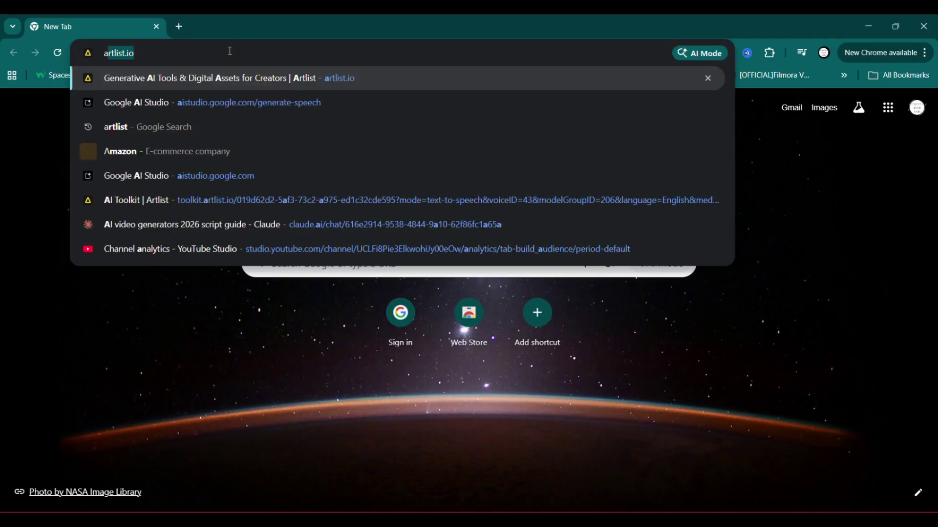
type("nac")
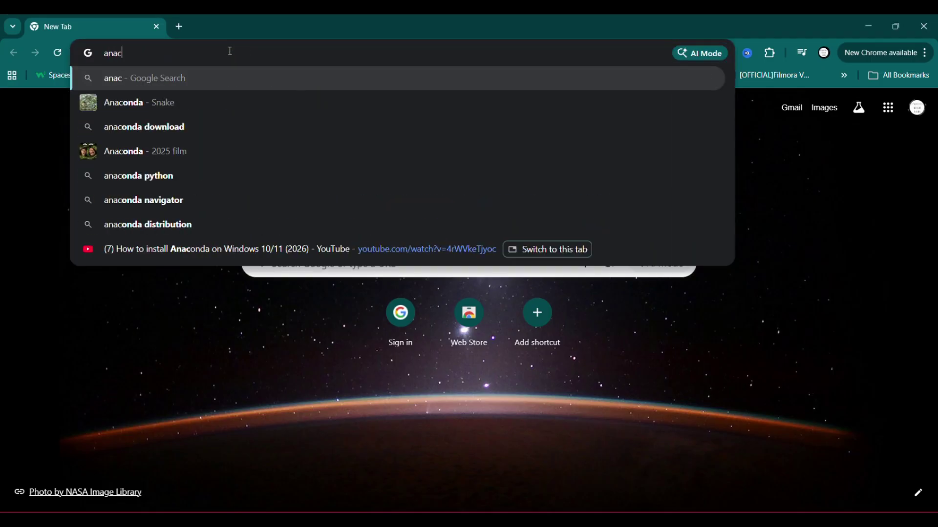
type("ord")
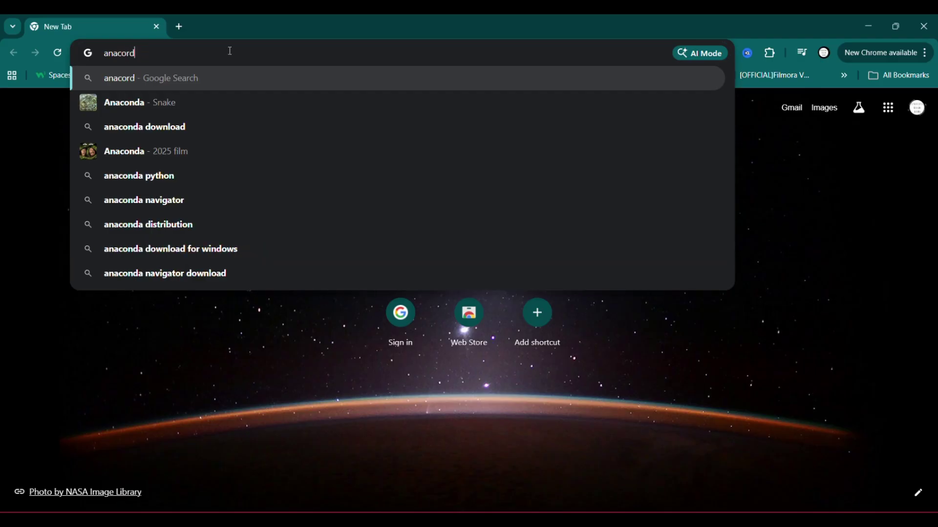
type("a")
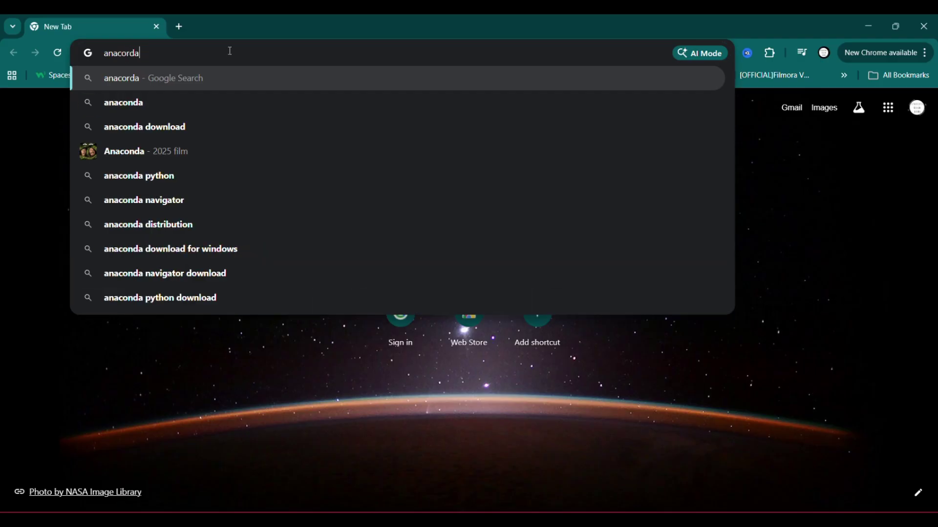
left_click(183, 136)
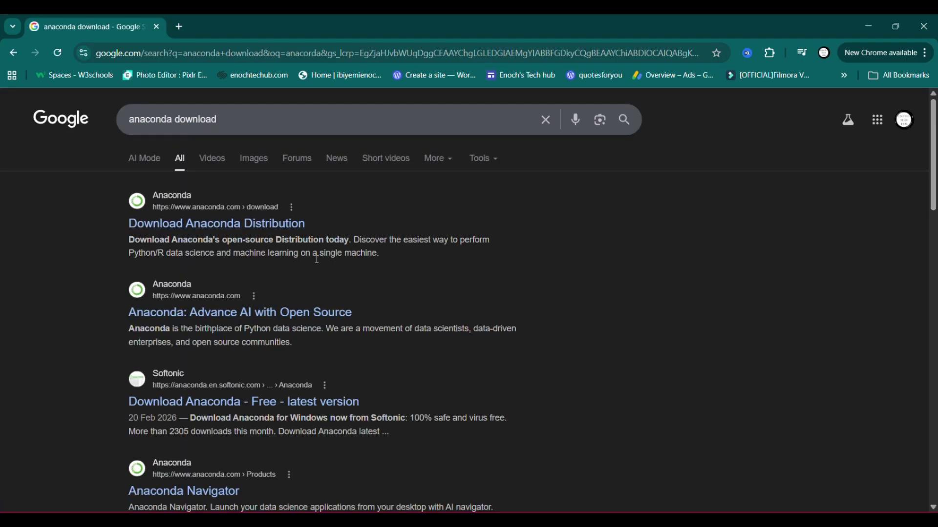
Step: Open the official Download Anaconda Distribution result and get started with the free download
left_click(284, 224)
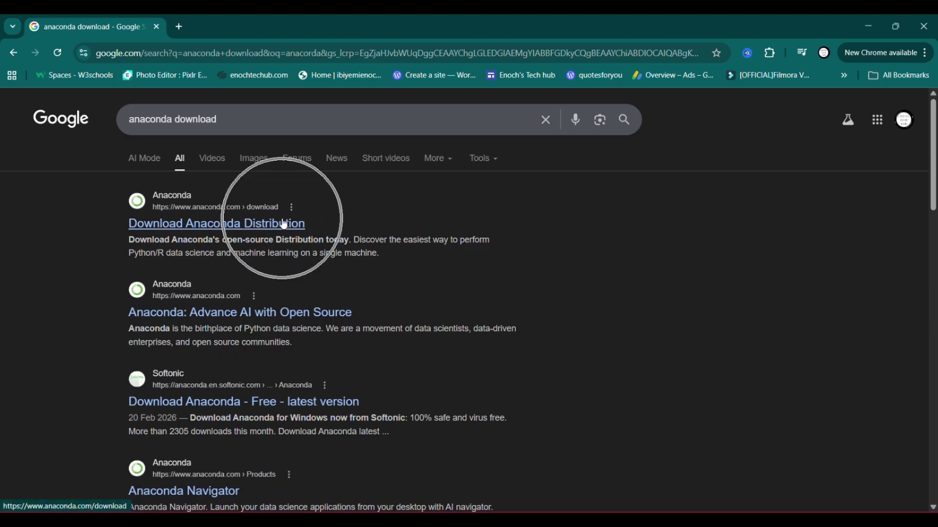
left_click(283, 224)
left_click(284, 224)
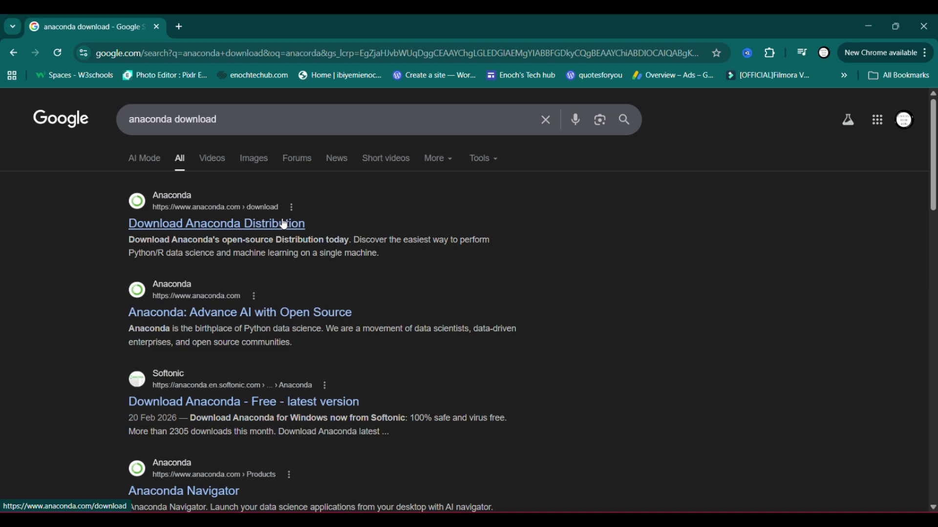
left_click(284, 224)
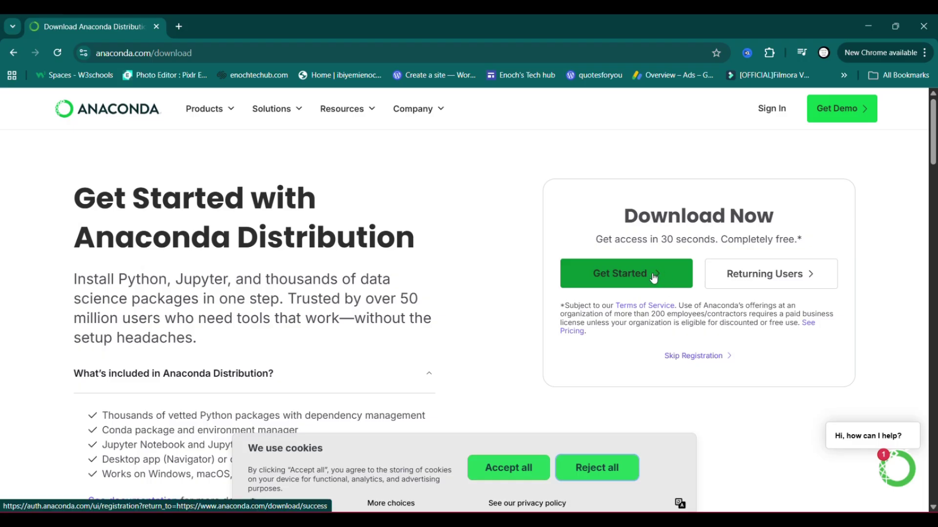
left_click(623, 278)
left_click(624, 278)
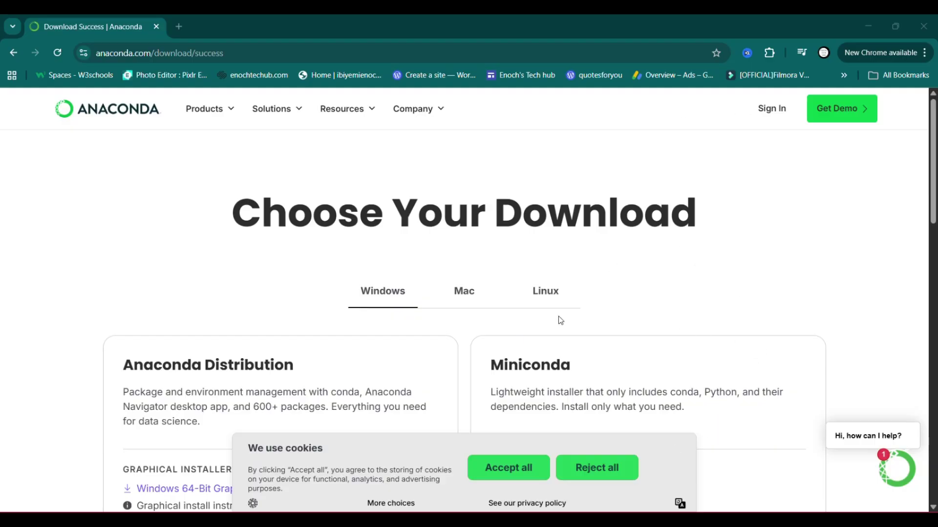
Step: Look through the Anaconda Distribution and Miniconda installers offered for Mac and Linux
scroll(527, 300, "down", 5)
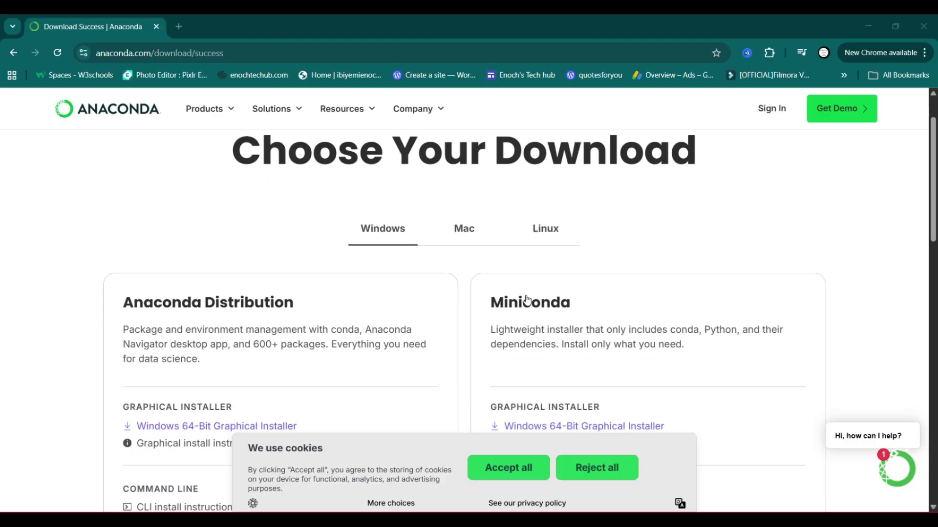
scroll(527, 300, "up", 4)
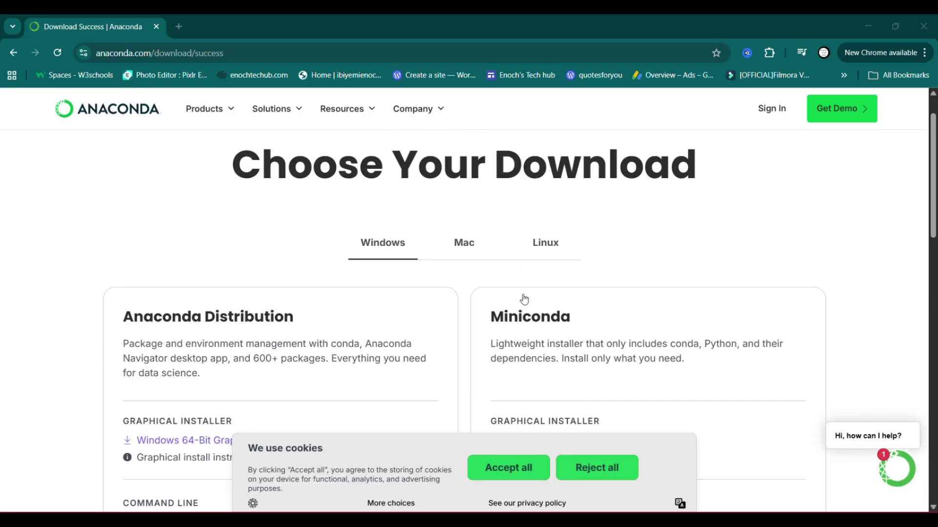
left_click(443, 246)
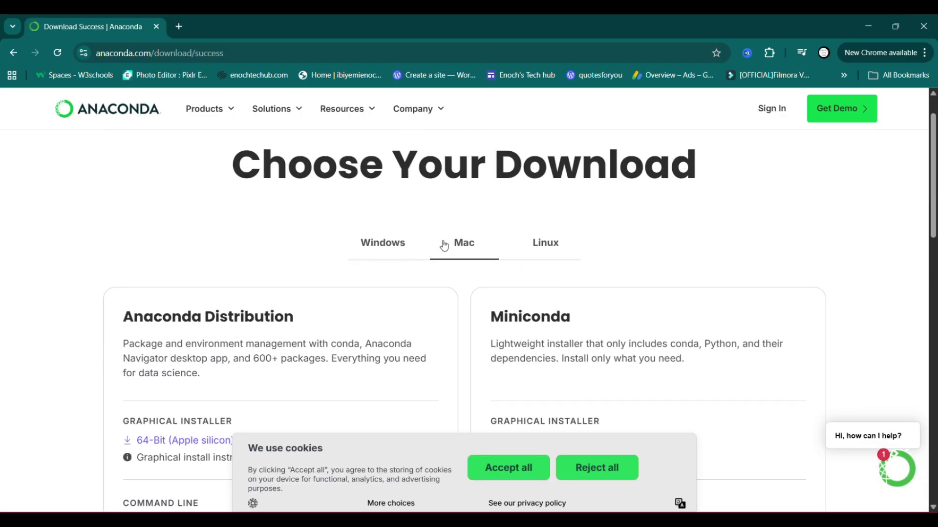
left_click(552, 242)
scroll(470, 319, "down", 7)
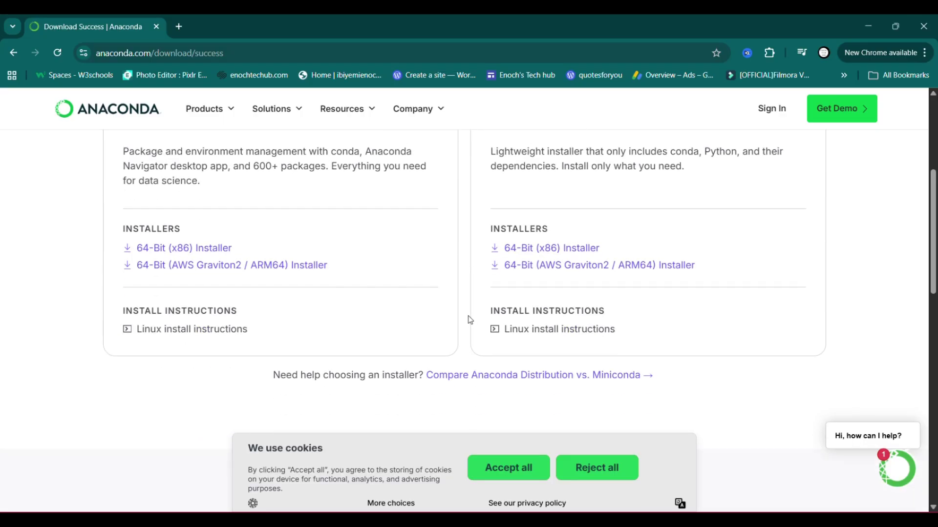
scroll(470, 320, "up", 7)
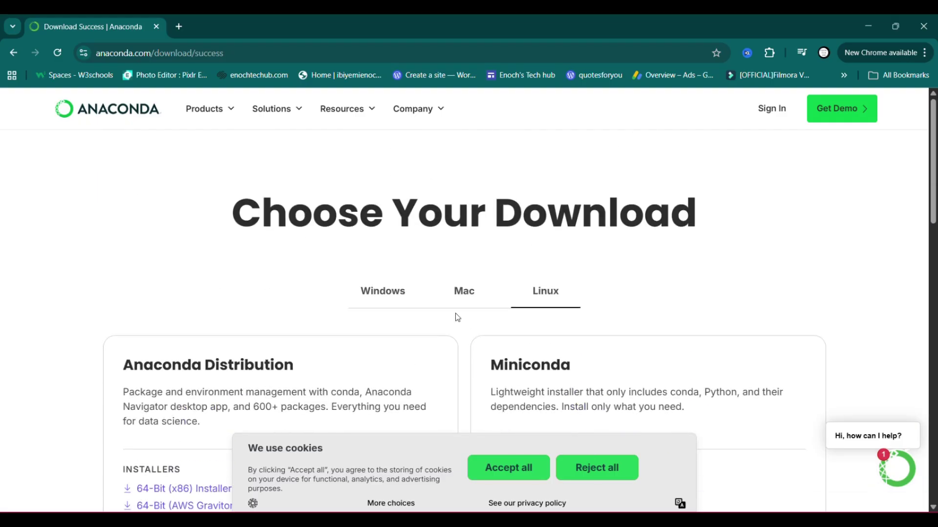
Step: Download the Windows 64-Bit Graphical Installer of Anaconda Distribution
left_click(392, 309)
scroll(392, 309, "down", 4)
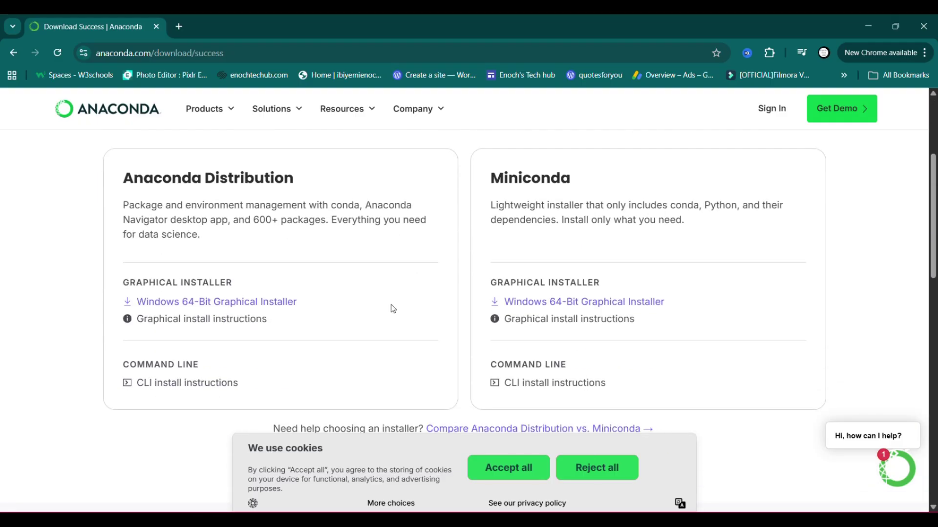
scroll(392, 309, "up", 2)
scroll(393, 309, "down", 2)
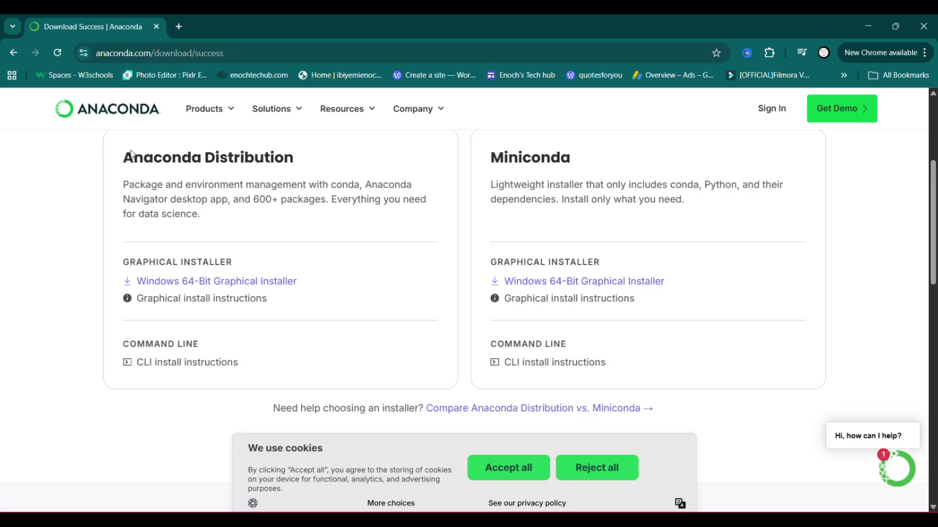
left_click_drag(131, 154, 291, 158)
left_click(291, 157)
left_click_drag(120, 166, 156, 162)
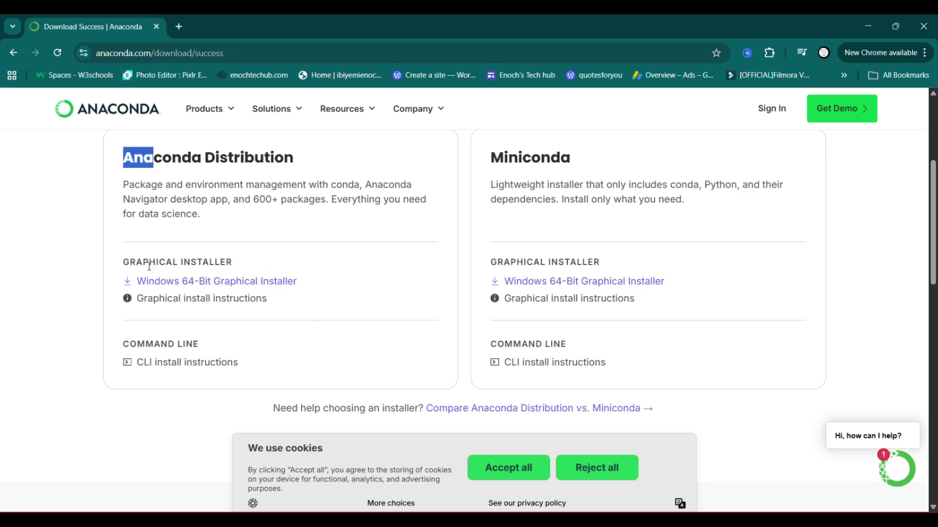
left_click(204, 281)
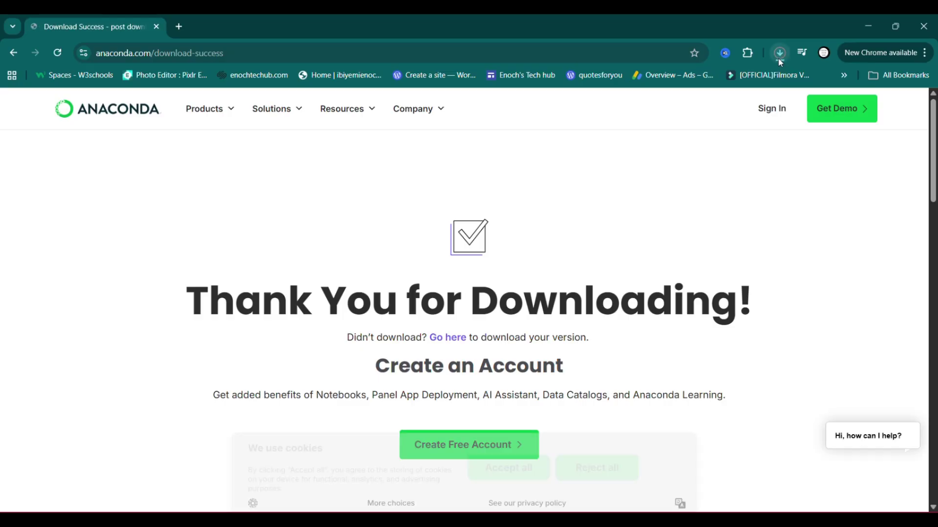
Step: Check the progress of the Anaconda installer in the recent download history
left_click(780, 53)
left_click(545, 156)
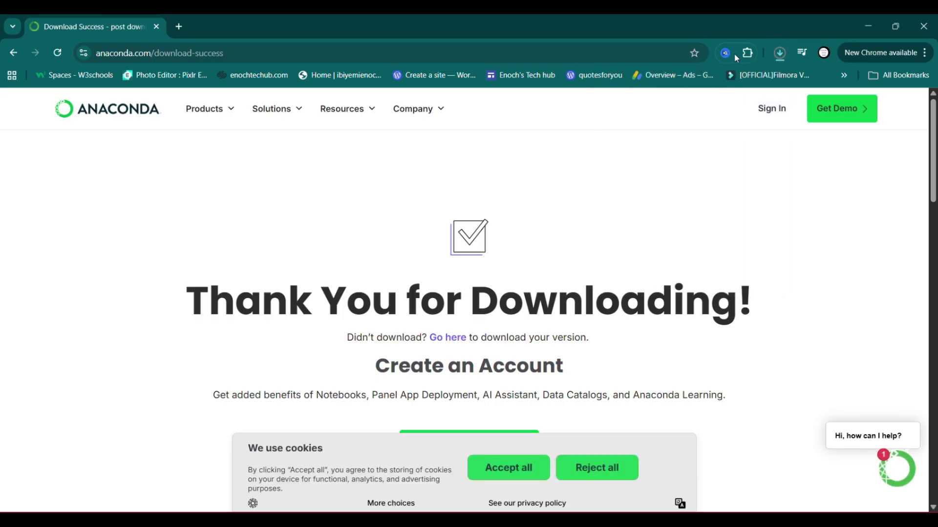
left_click(780, 52)
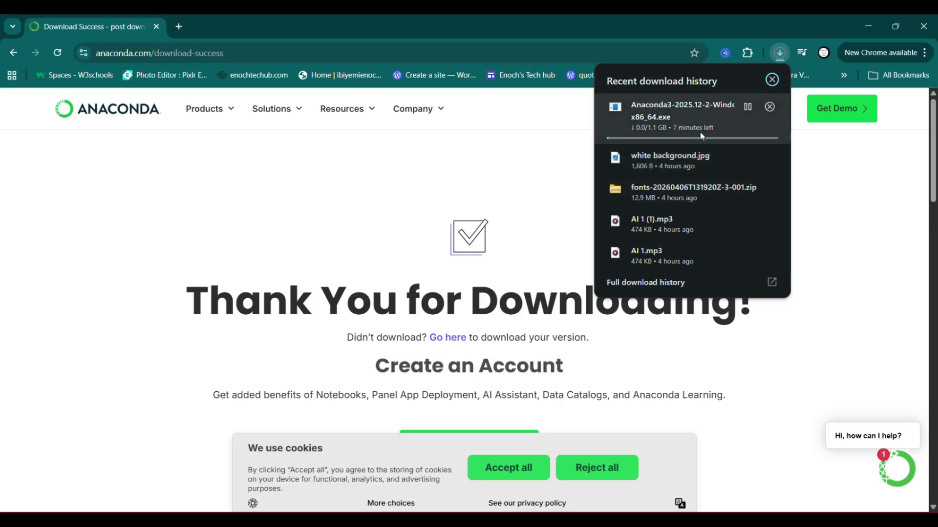
left_click(530, 188)
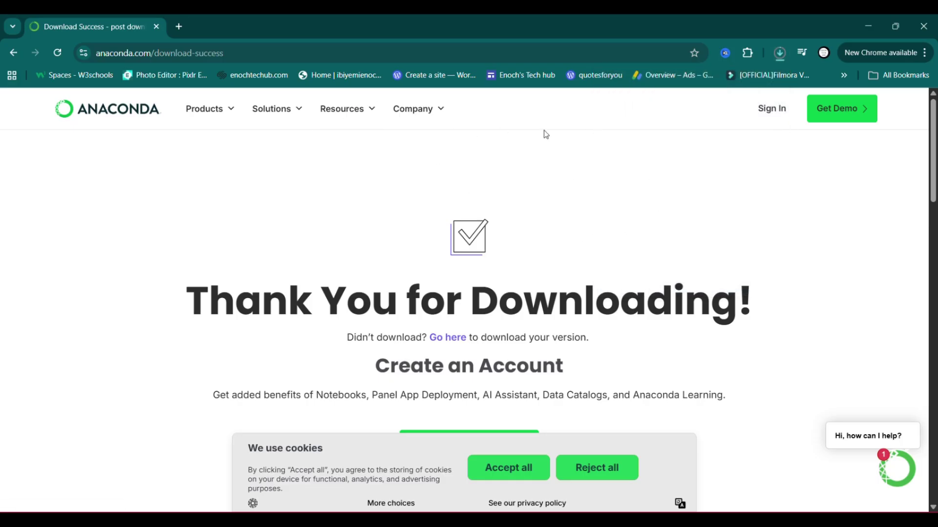
Step: Accept all cookies on the Anaconda download page
scroll(603, 322, "down", 3)
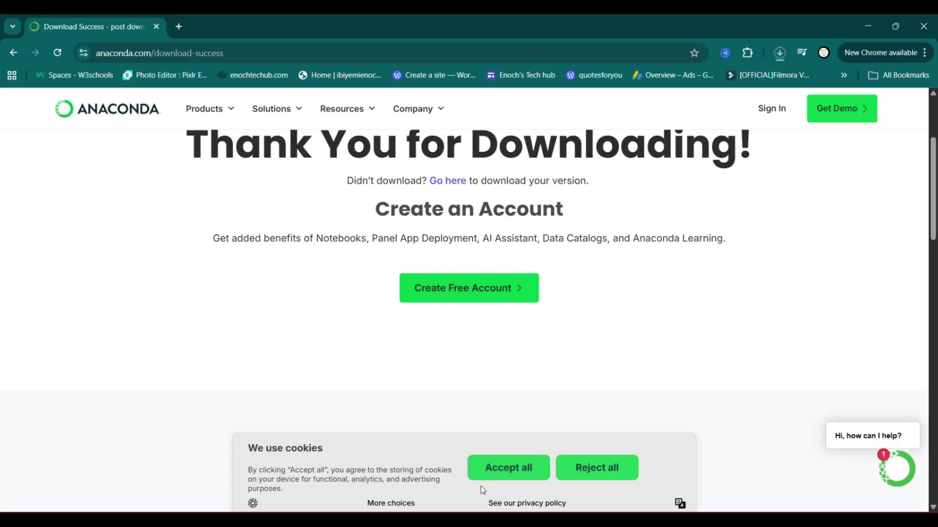
left_click(518, 466)
scroll(517, 462, "up", 3)
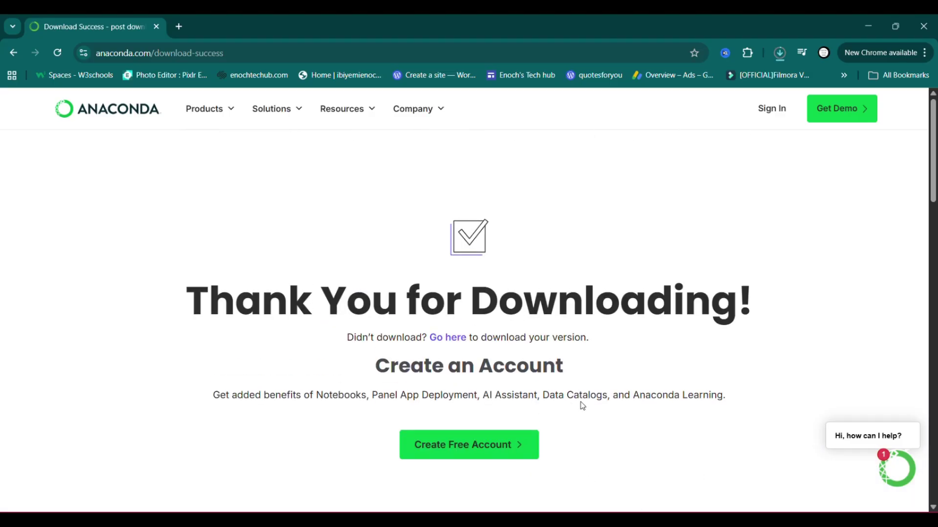
scroll(582, 406, "down", 4)
scroll(582, 405, "up", 4)
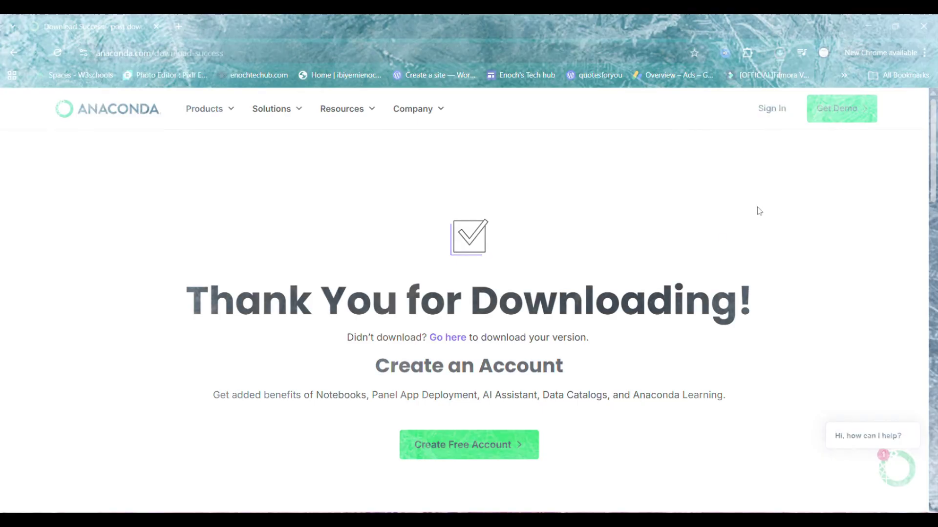
scroll(758, 210, "down", 8)
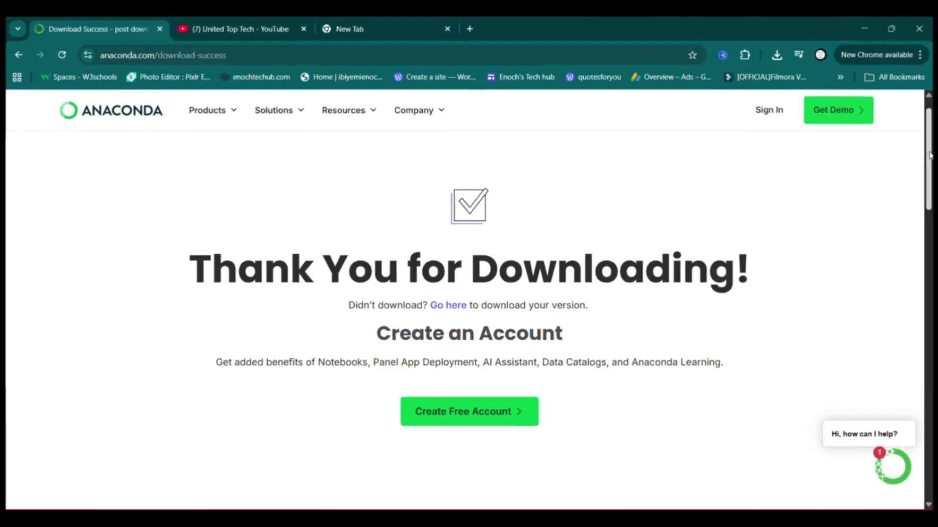
scroll(929, 155, "down", 10)
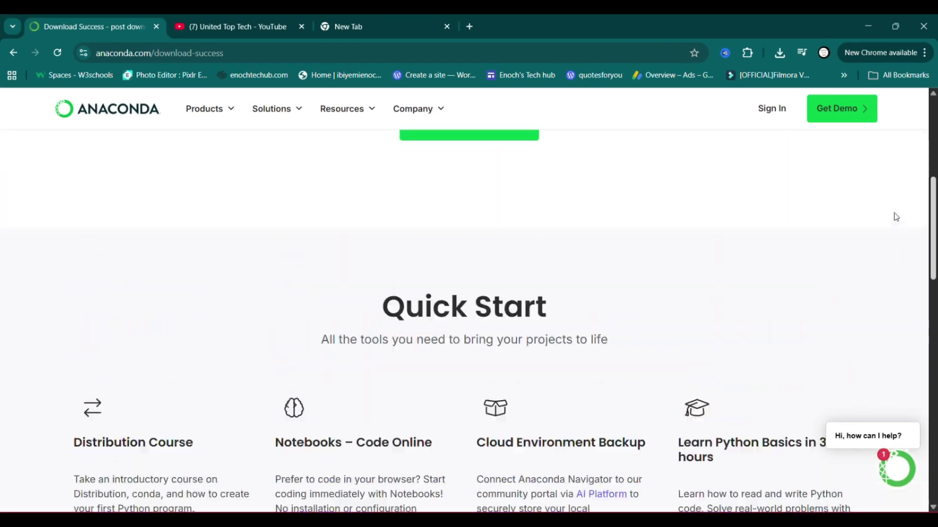
scroll(891, 209, "up", 2)
scroll(644, 248, "up", 5)
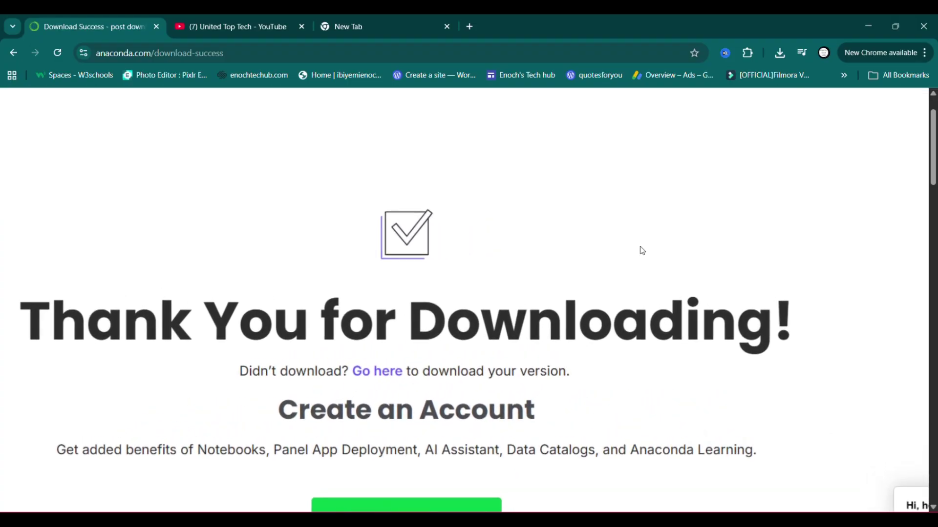
scroll(641, 251, "down", 3)
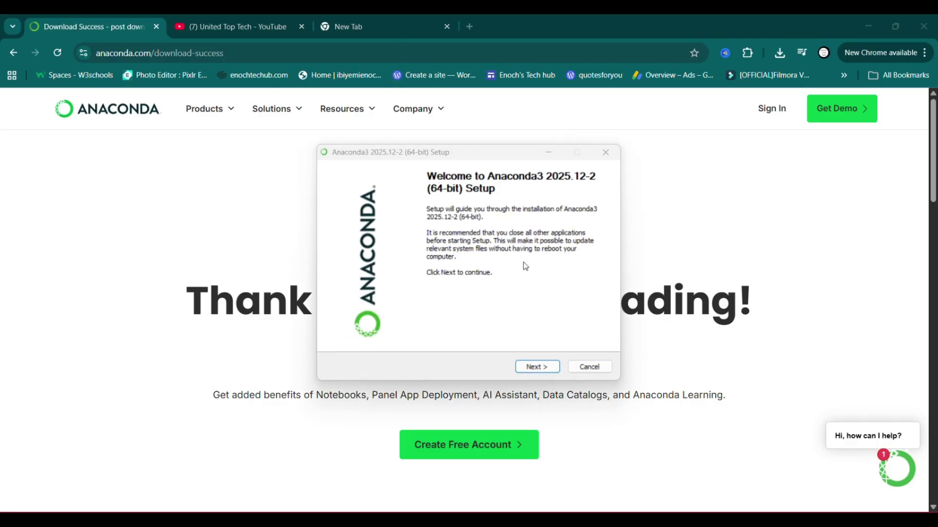
Step: Proceed past the Anaconda3 2025.12-2 setup welcome page and agree to the license terms
left_click(538, 367)
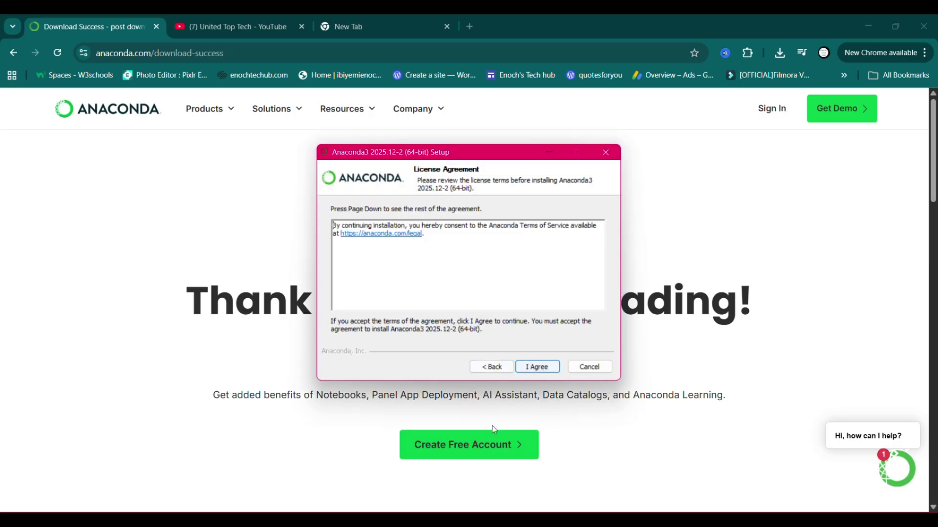
left_click(549, 372)
left_click(530, 370)
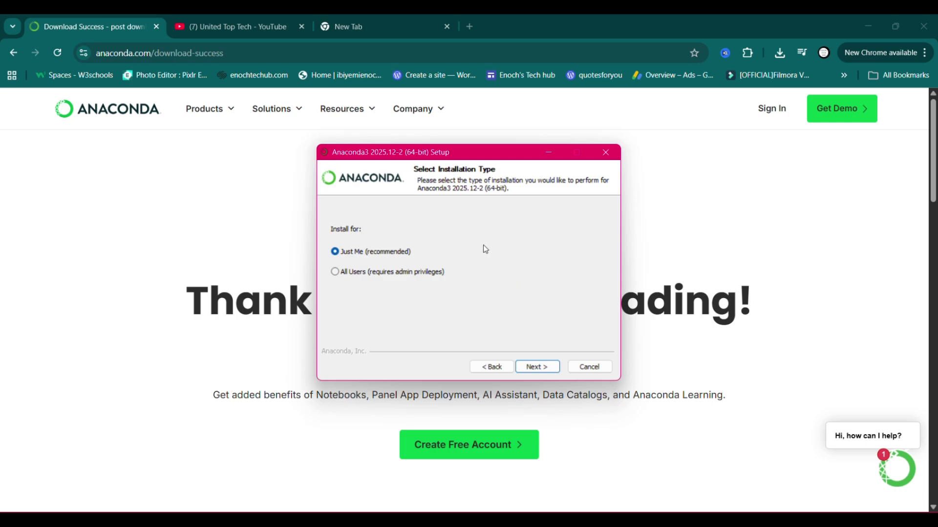
Step: Compare the All Users and Just Me installation types and continue with Just Me (recommended)
left_click(336, 274)
left_click(359, 285)
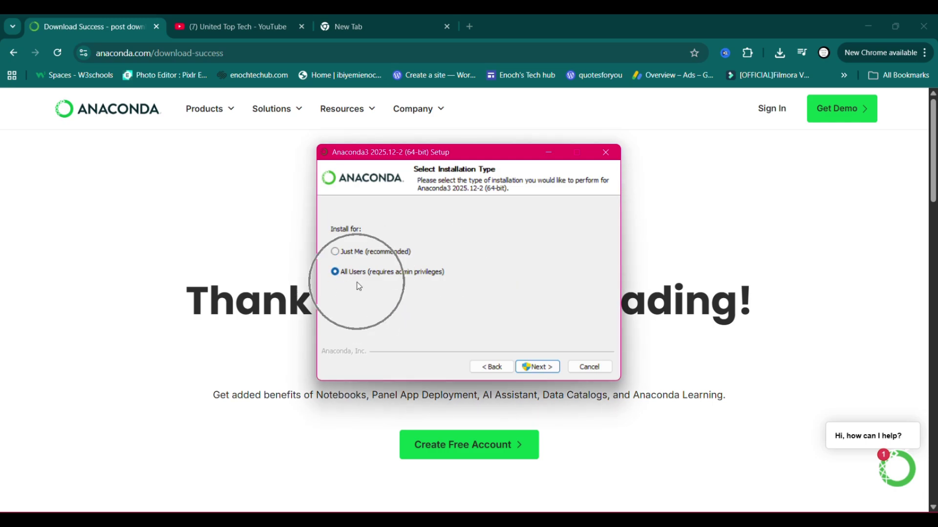
left_click(374, 252)
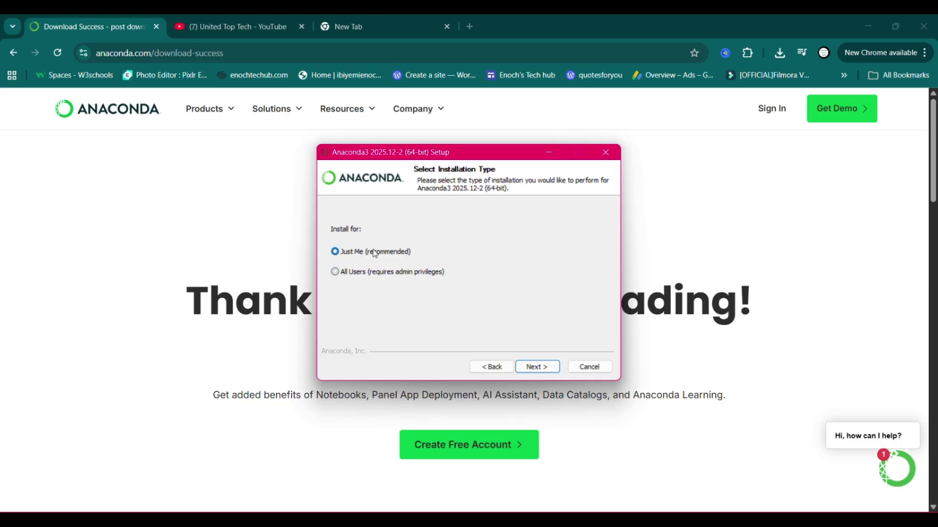
left_click(360, 273)
left_click(393, 258)
left_click(537, 367)
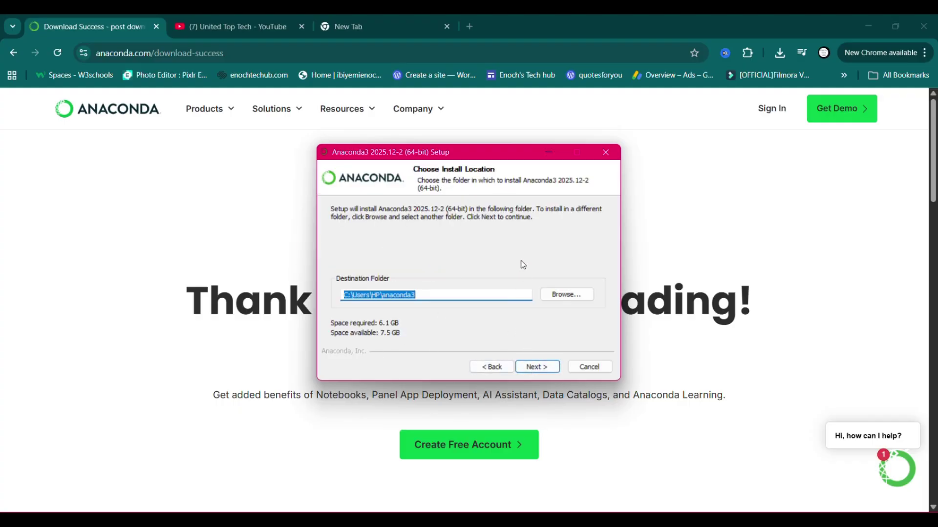
Step: Try to continue with the default destination folder C:\Users\HP\anaconda3
left_click(434, 289)
left_click(539, 373)
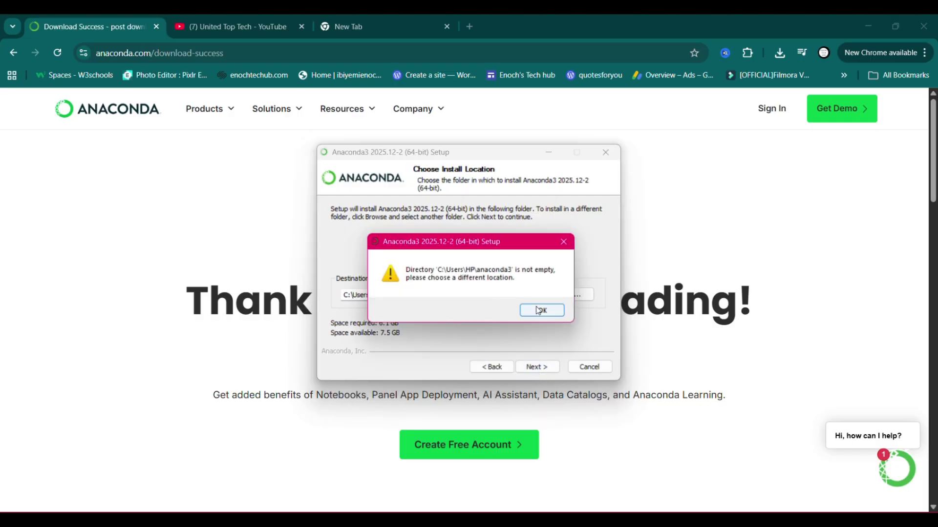
left_click(539, 310)
Step: Browse for an install location, choose the _avast_ folder inside Documents, and continue to the advanced installation options
left_click(559, 295)
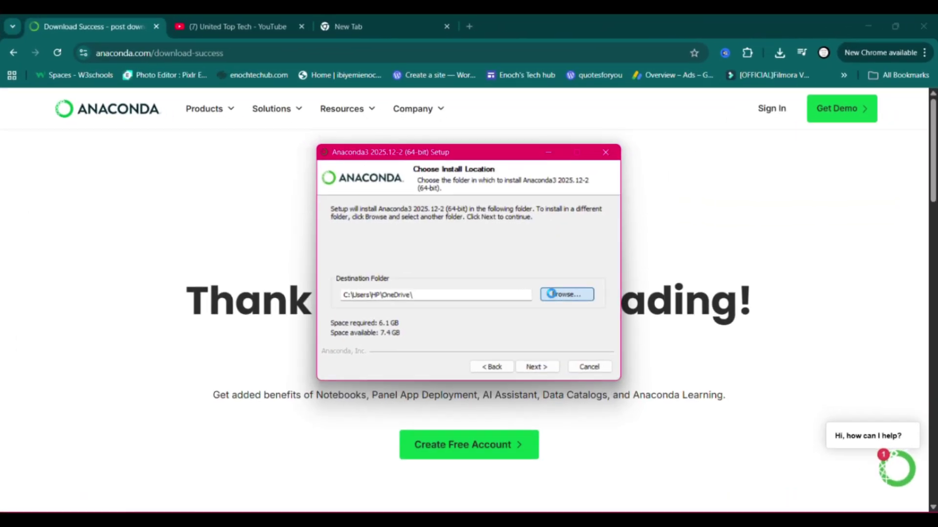
scroll(439, 300, "down", 10)
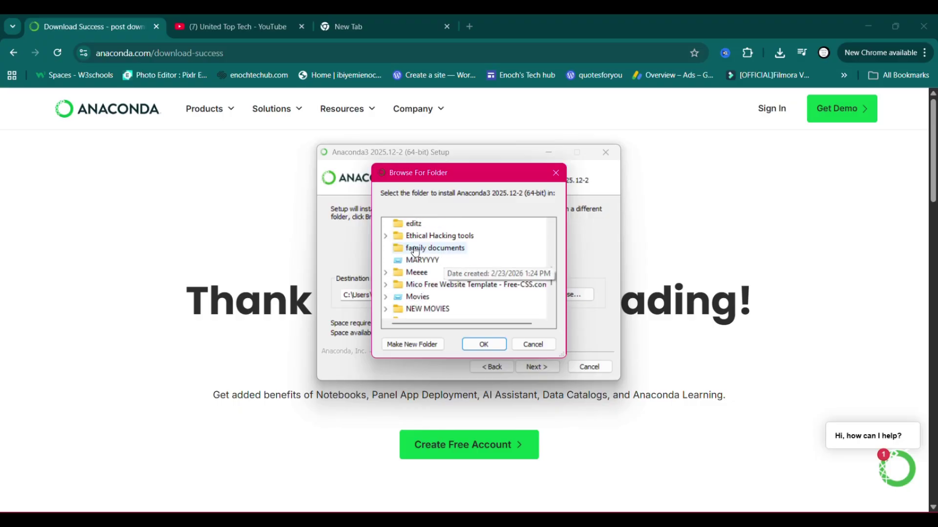
double_click(429, 236)
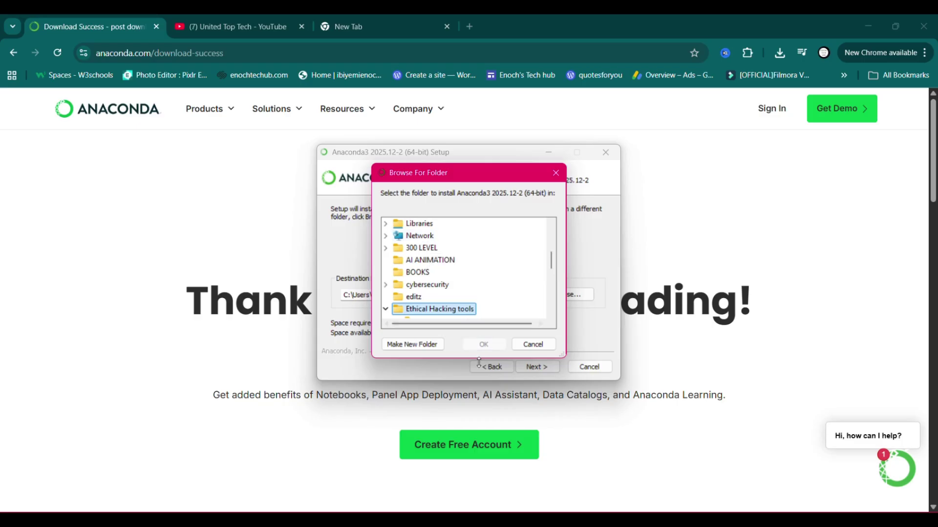
left_click(430, 261)
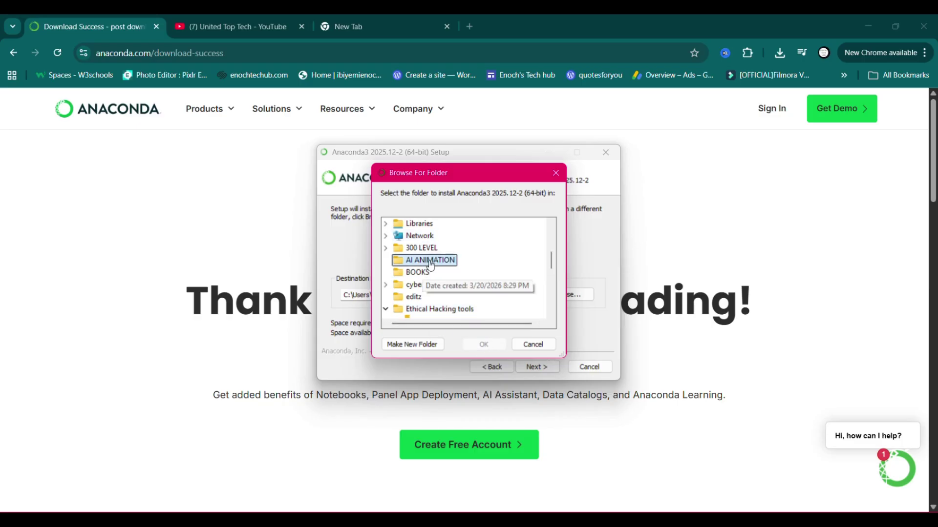
double_click(421, 248)
scroll(424, 252, "up", 3)
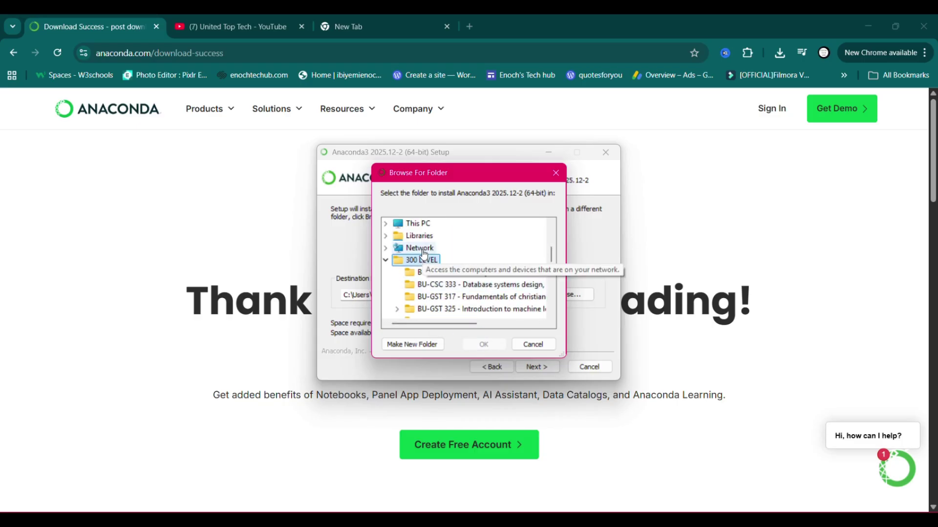
scroll(422, 299, "down", 1)
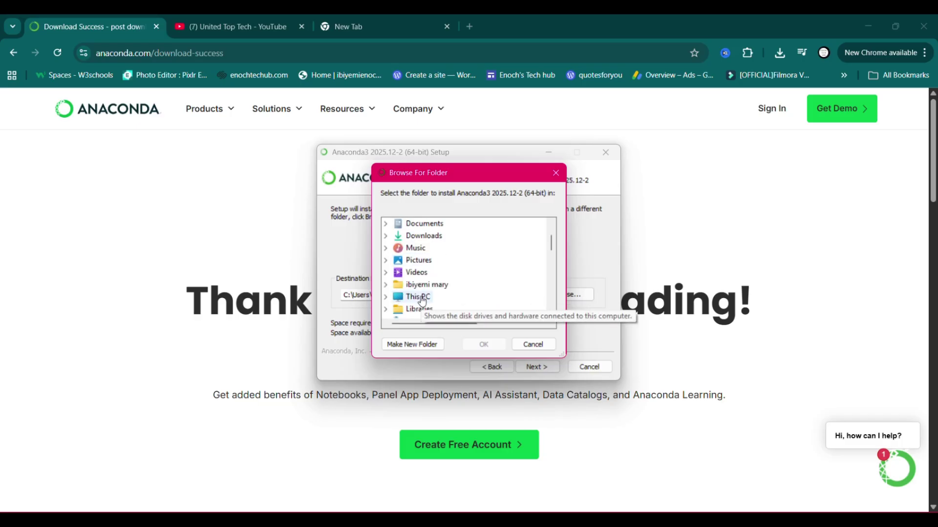
double_click(422, 299)
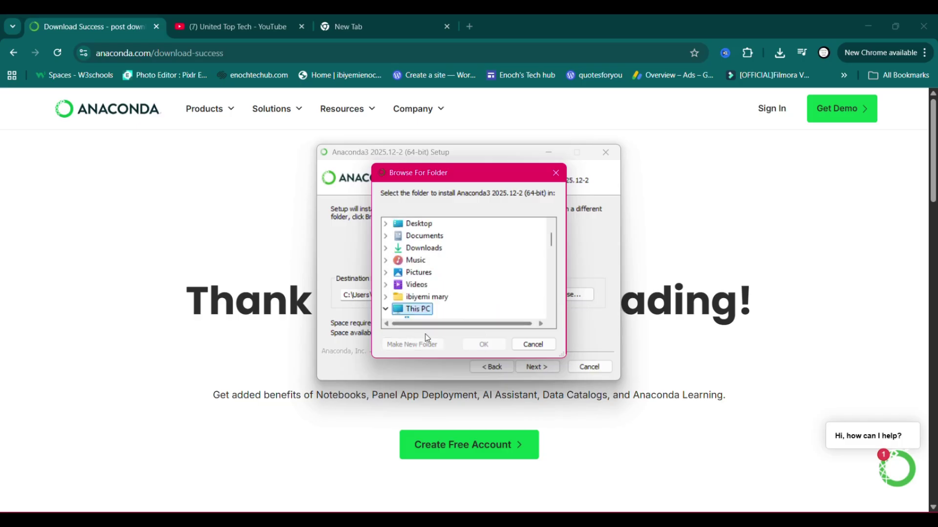
scroll(428, 288, "up", 3)
double_click(487, 272)
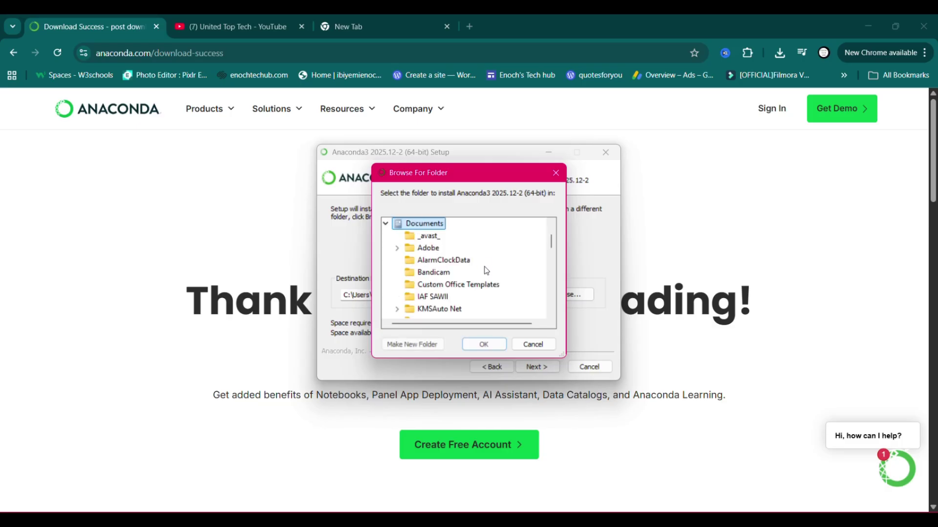
left_click(424, 236)
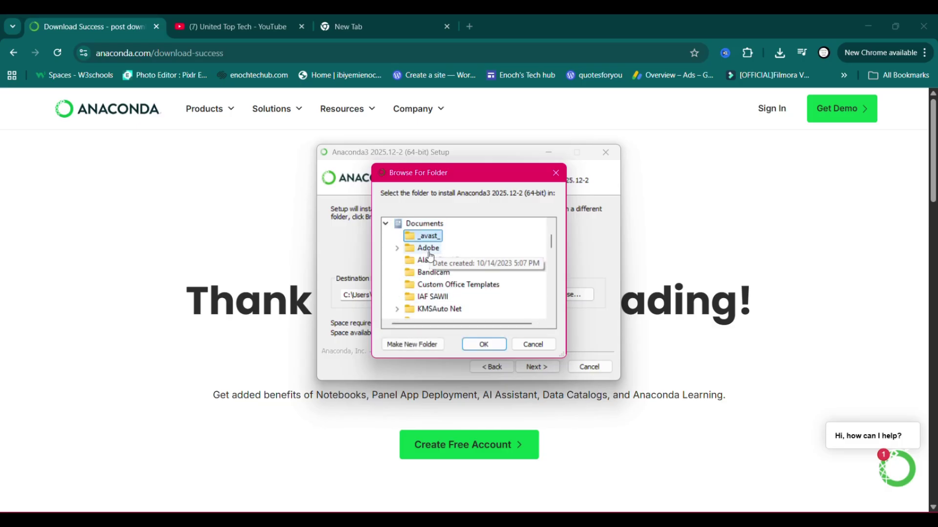
left_click(496, 347)
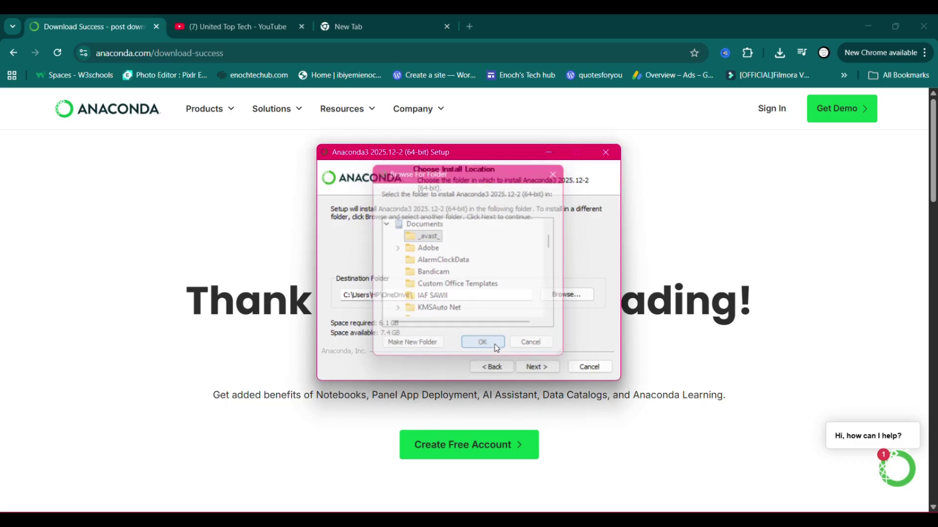
left_click(536, 368)
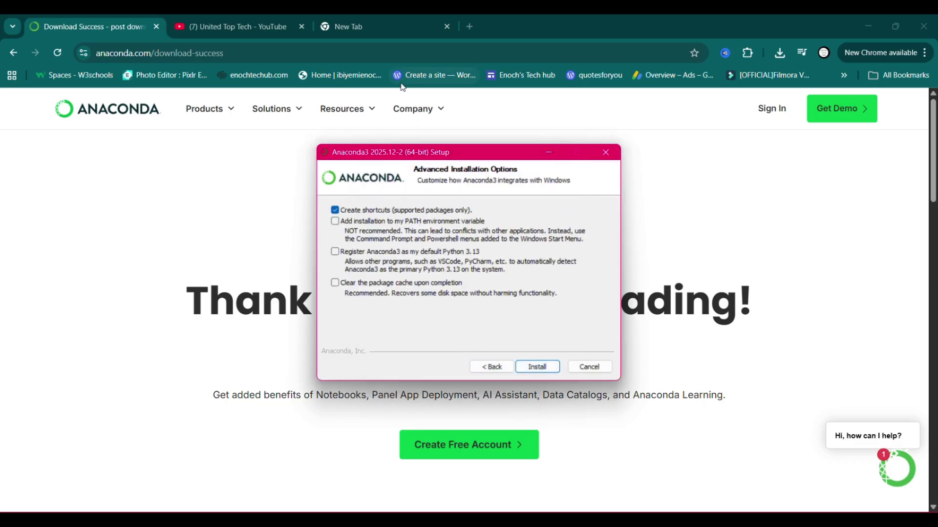
Step: Turn the PATH environment variable option on and off again, and start the installation with only Create shortcuts enabled
left_click(335, 222)
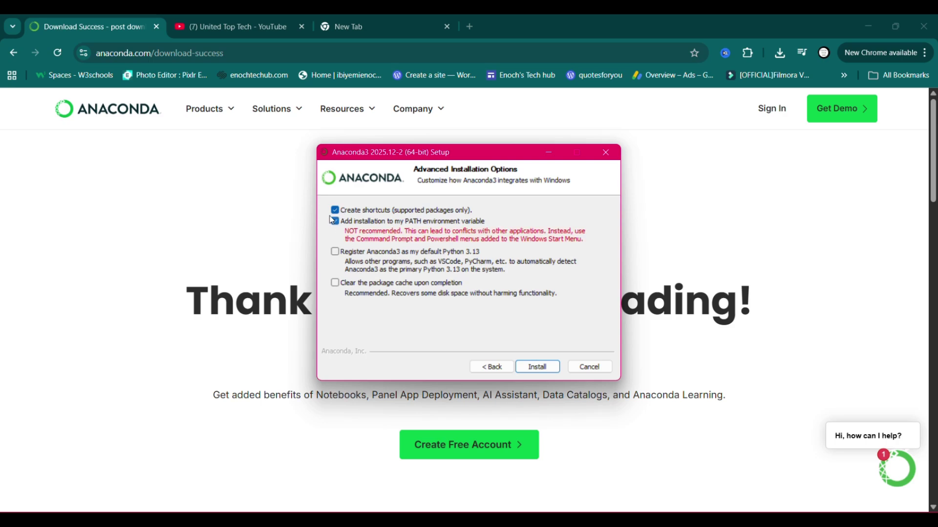
left_click(335, 222)
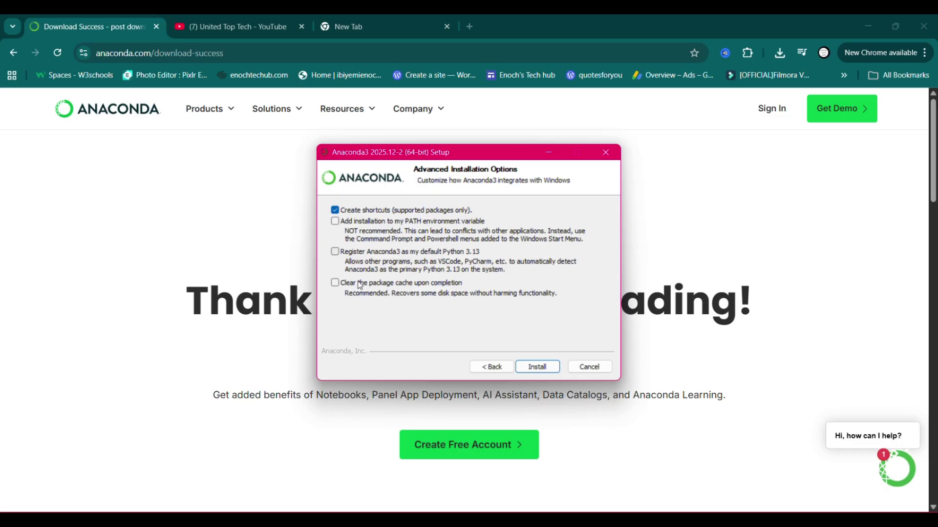
left_click(550, 371)
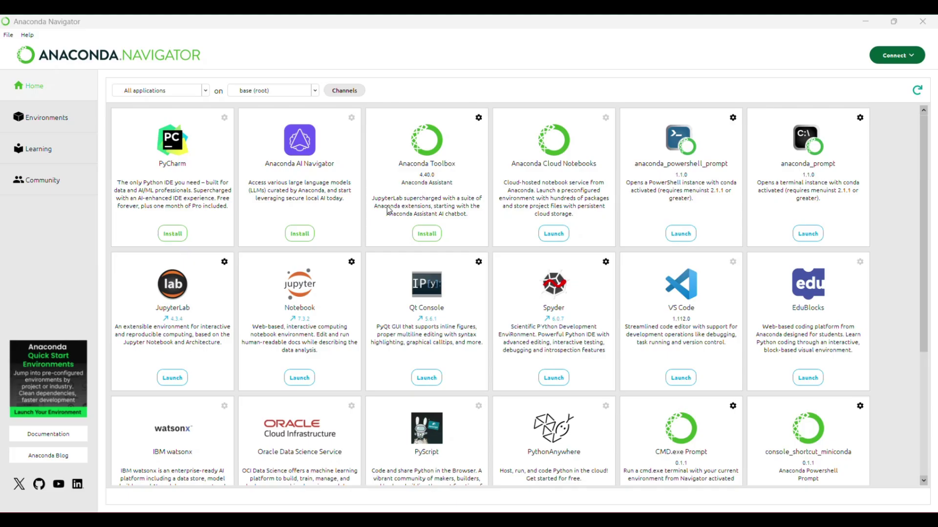
Step: Examine the installable and launchable applications for the base (root) environment on the Anaconda Navigator home page
scroll(389, 210, "down", 3)
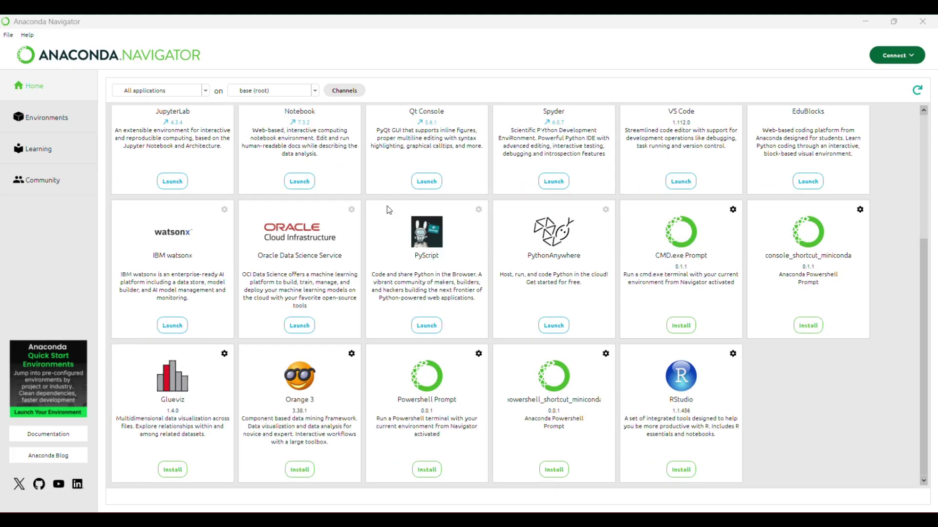
scroll(389, 210, "up", 5)
scroll(388, 209, "down", 5)
scroll(388, 210, "up", 5)
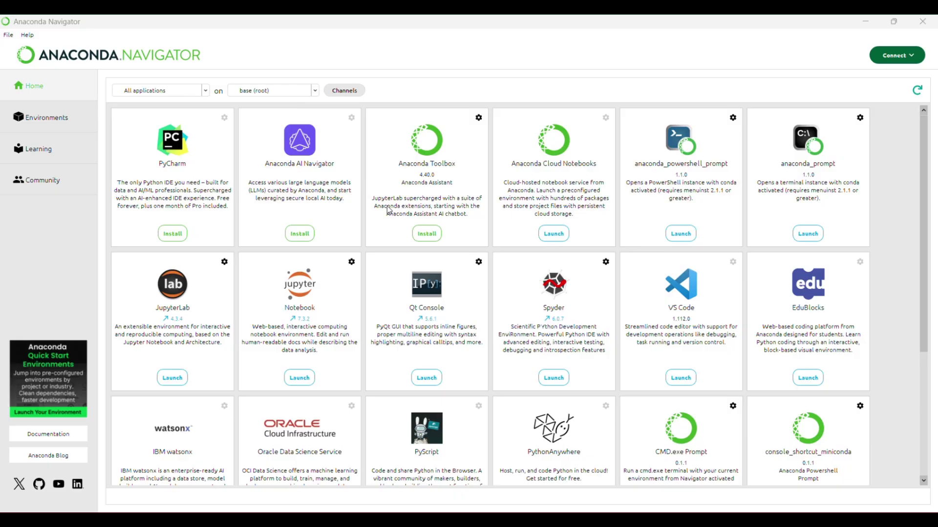
scroll(389, 210, "down", 5)
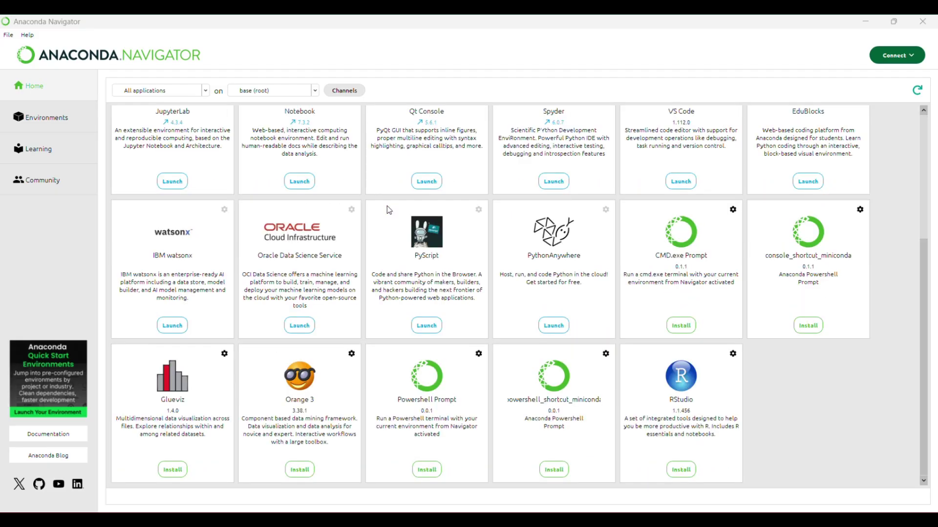
scroll(388, 210, "up", 5)
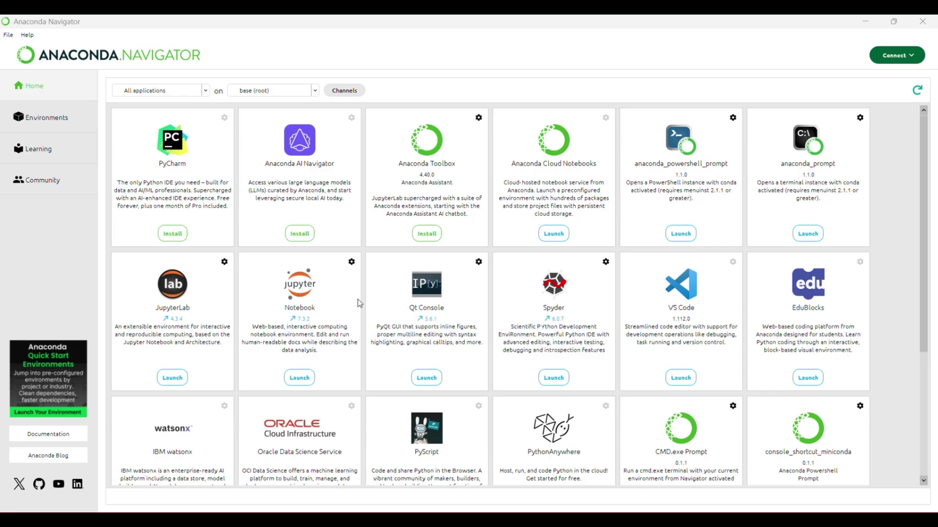
scroll(360, 303, "down", 5)
scroll(360, 303, "up", 5)
scroll(632, 262, "down", 5)
scroll(654, 262, "up", 5)
scroll(388, 211, "down", 5)
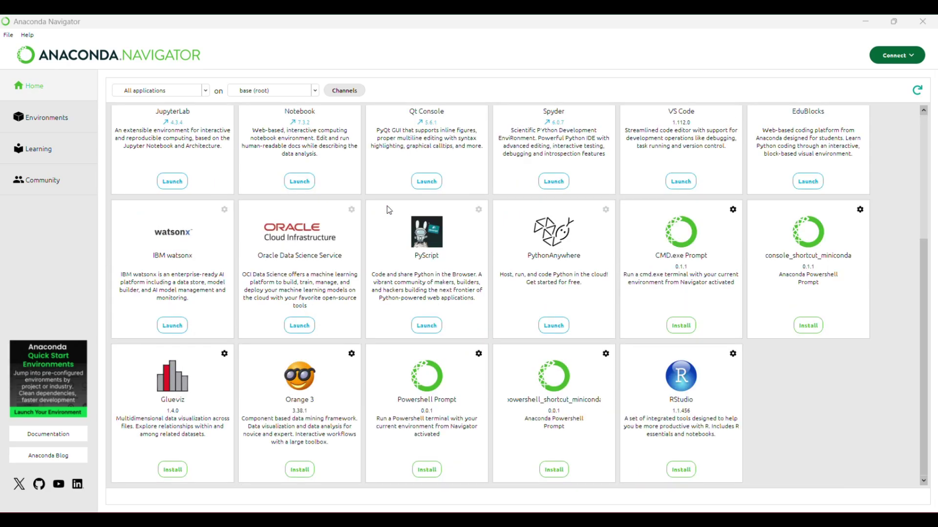
scroll(388, 211, "up", 5)
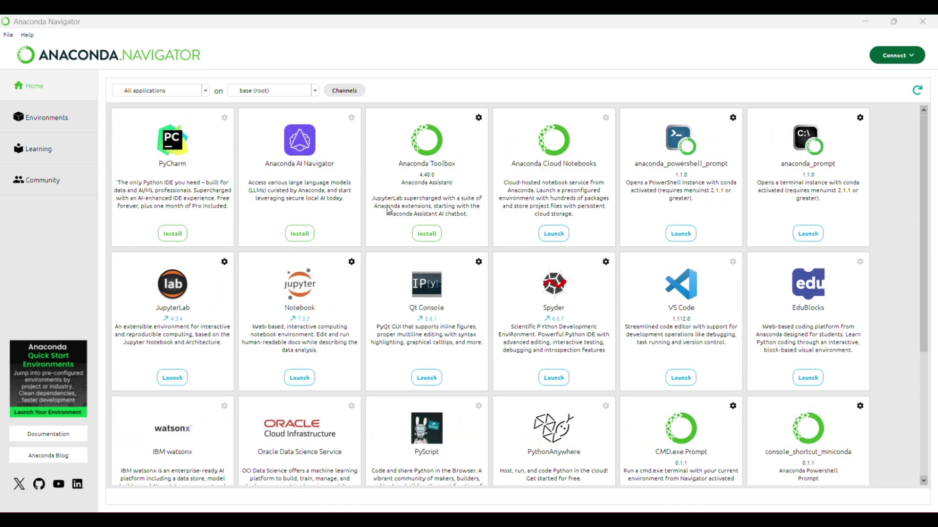
scroll(389, 211, "down", 5)
scroll(387, 210, "up", 5)
scroll(388, 211, "down", 5)
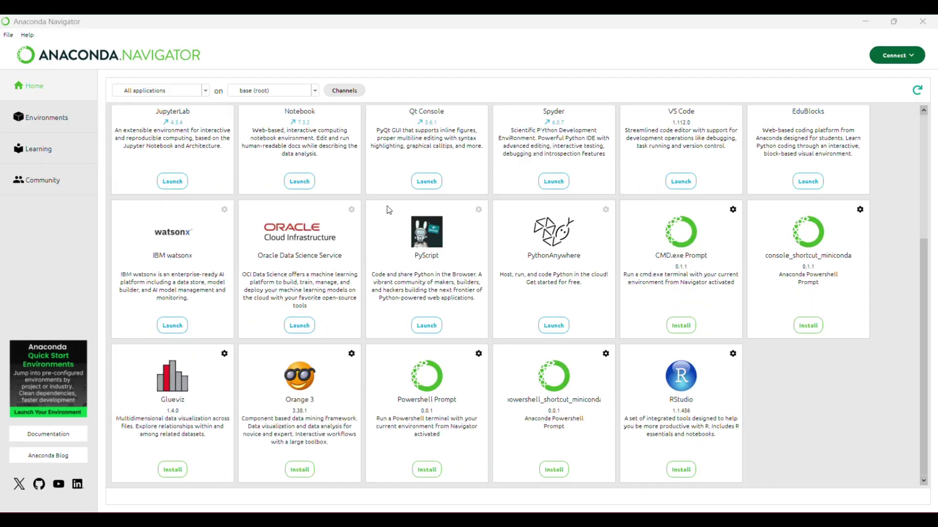
scroll(389, 210, "up", 5)
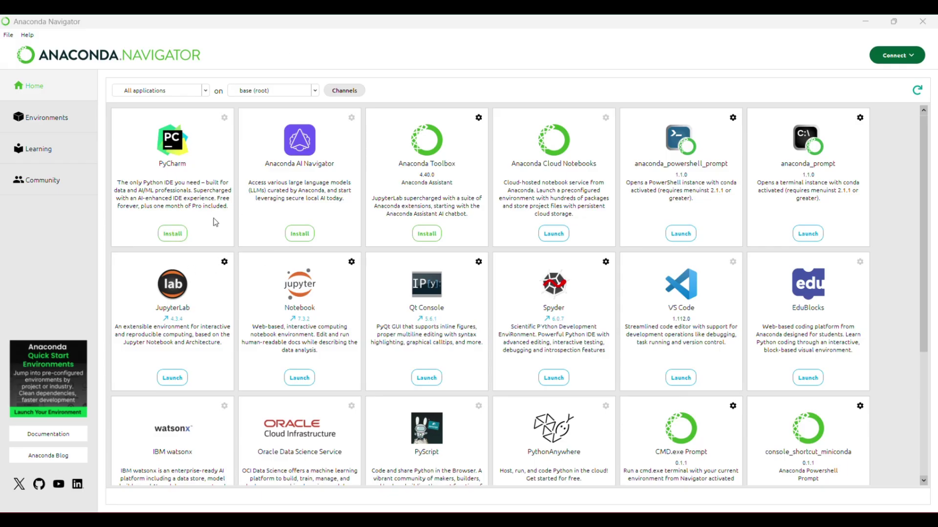
scroll(358, 302, "down", 5)
scroll(358, 303, "up", 5)
scroll(631, 263, "down", 5)
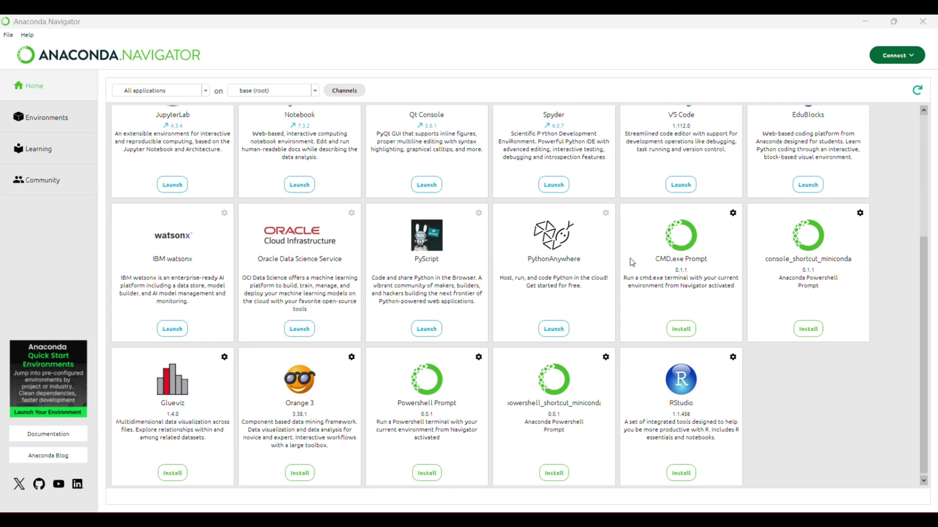
scroll(610, 239, "up", 5)
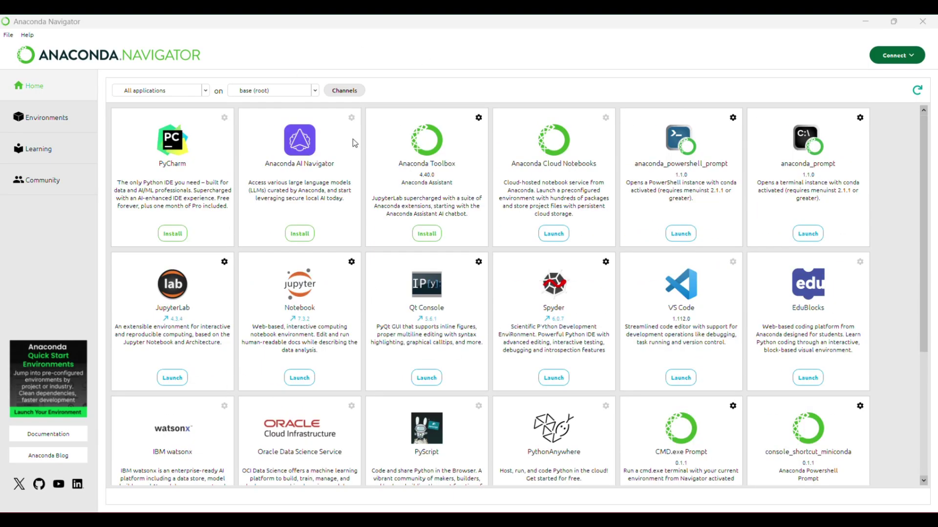